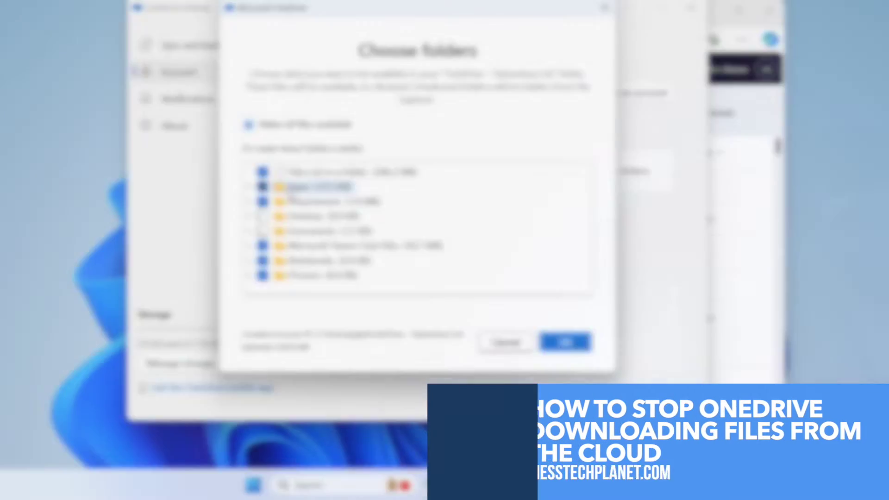
# Uncheck Files not in a folder, Apps, Attachments and Microsoft Teams Chat Files, keeping Notebooks and Pictures
pyautogui.click(264, 173)
pyautogui.click(262, 187)
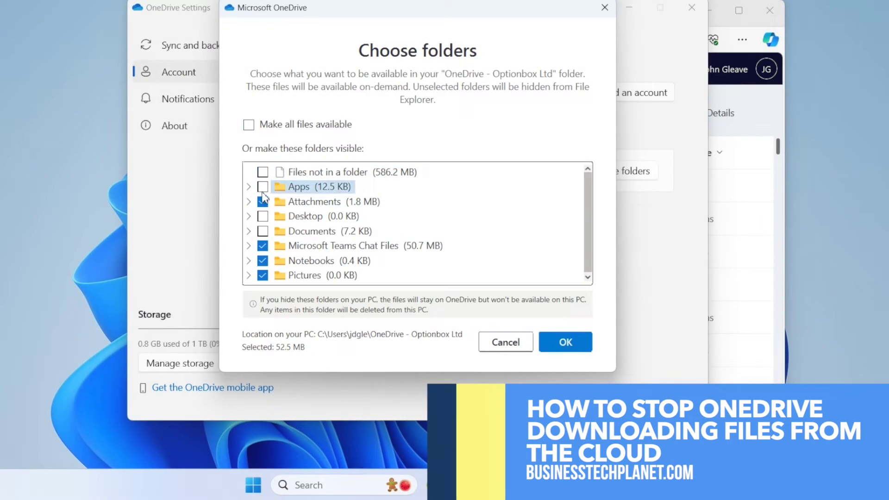
pyautogui.click(262, 202)
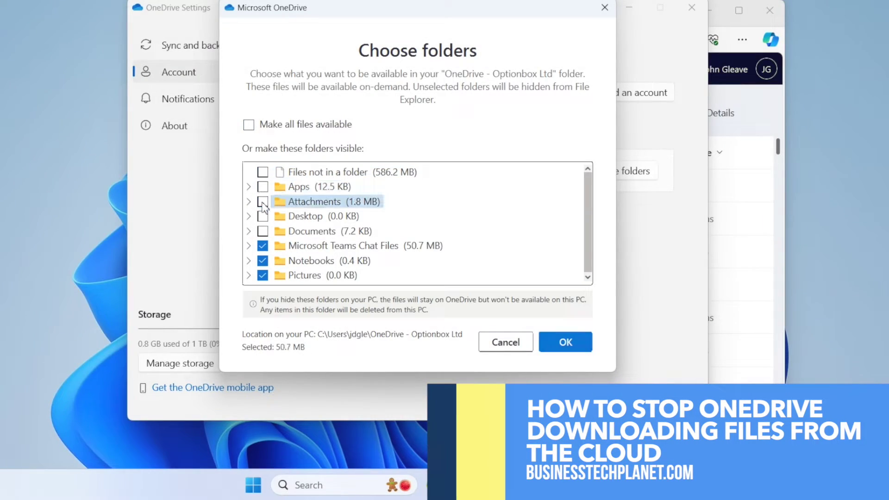
pyautogui.click(263, 246)
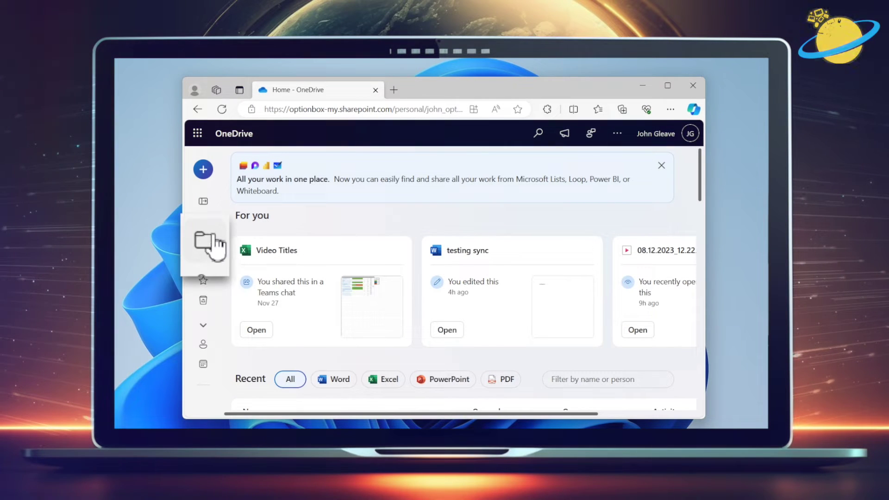
# Open My files and scroll through folders like Apps, Attachments, Notebooks and Pictures
pyautogui.click(203, 240)
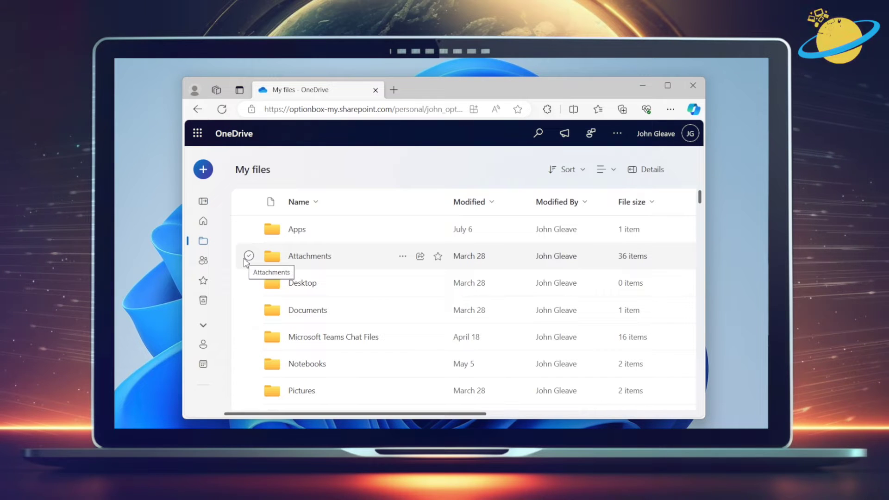
pyautogui.scroll(-2, 246, 259)
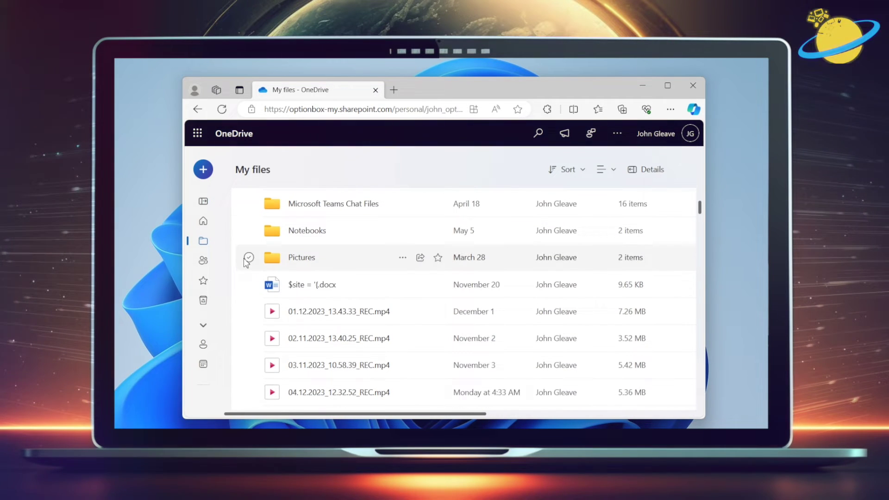
pyautogui.scroll(2, 246, 263)
pyautogui.scroll(1, 246, 263)
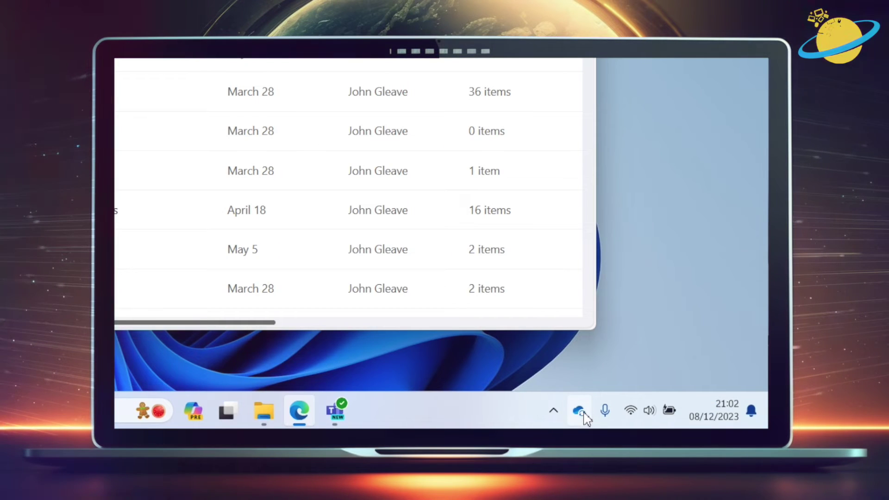
# Open the OneDrive Settings window from the tray icon's gear menu
pyautogui.click(582, 413)
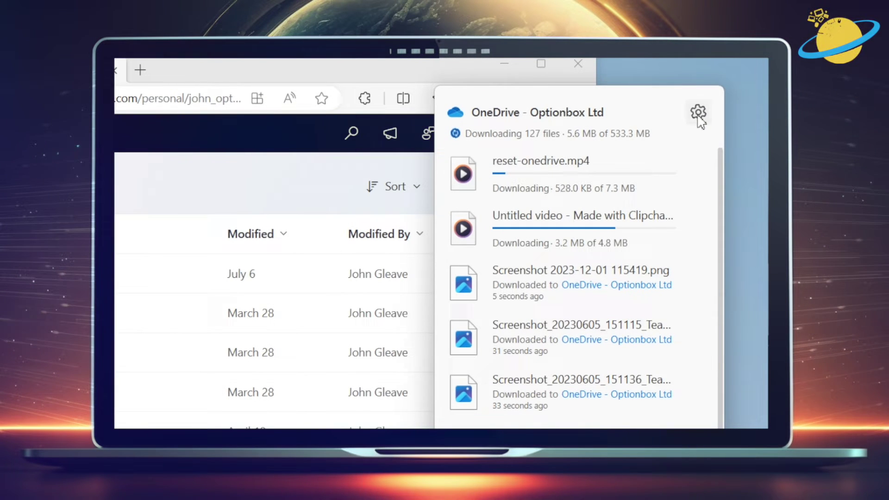
pyautogui.click(698, 113)
pyautogui.click(675, 146)
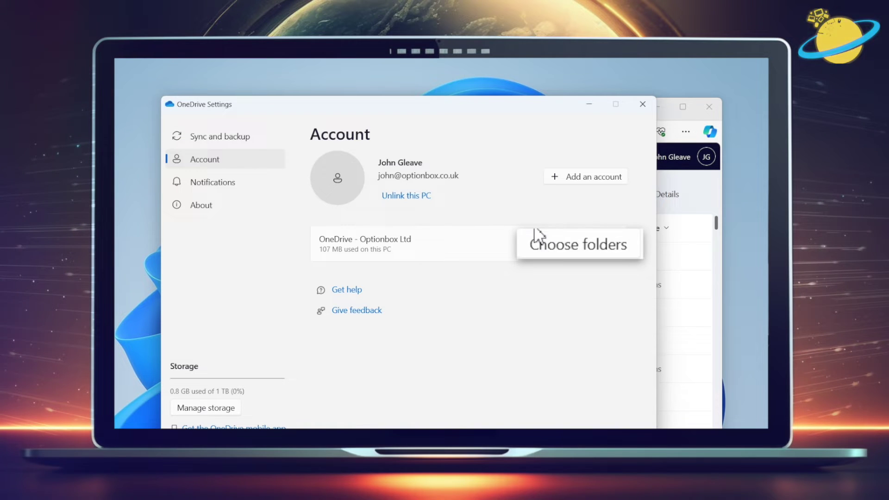
# In Choose folders, uncheck Files not in a folder, Apps, Attachments and Microsoft Teams Chat Files
pyautogui.click(577, 245)
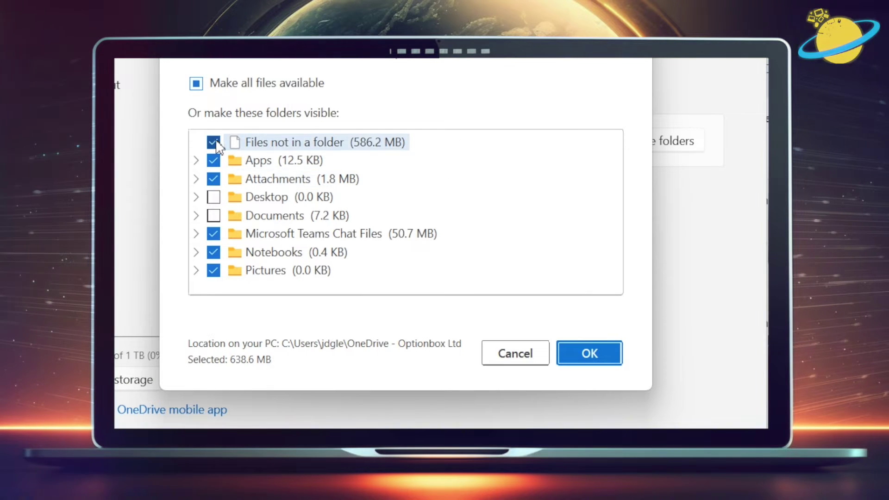
pyautogui.click(214, 142)
pyautogui.click(214, 161)
pyautogui.click(213, 178)
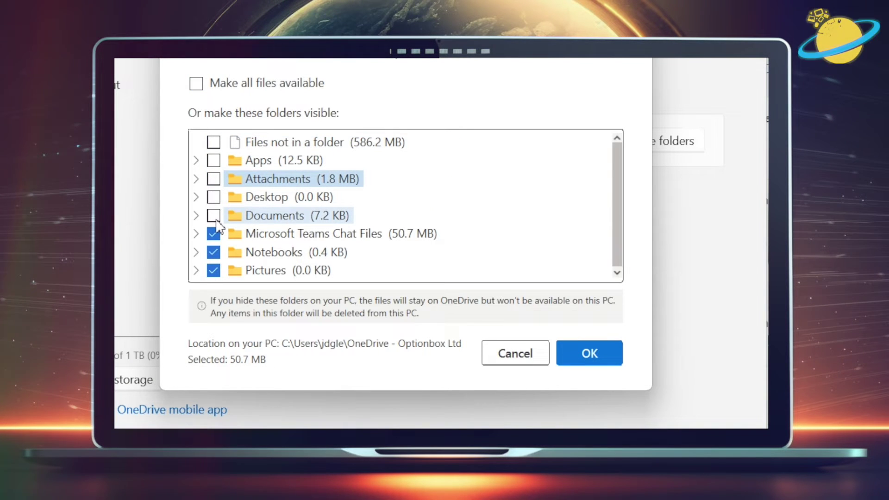
pyautogui.click(214, 234)
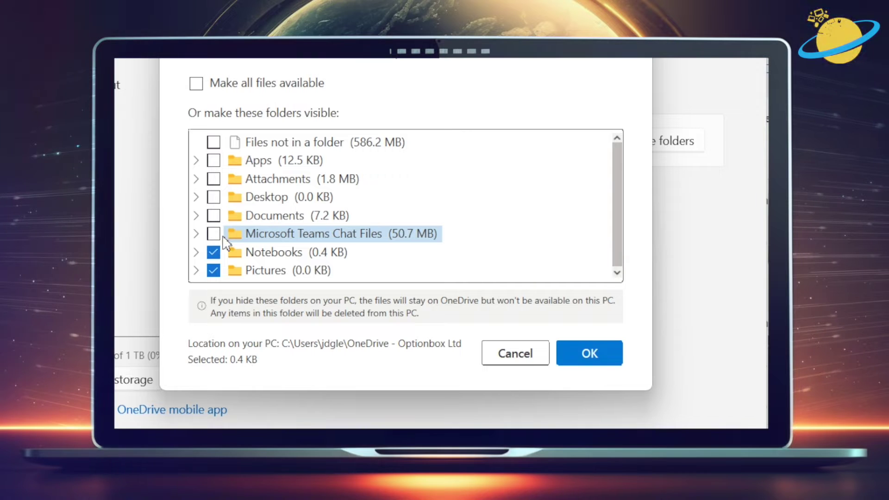
# Confirm the folder selection, then limit the download rate to 125 KB/s in Advanced settings
pyautogui.click(580, 360)
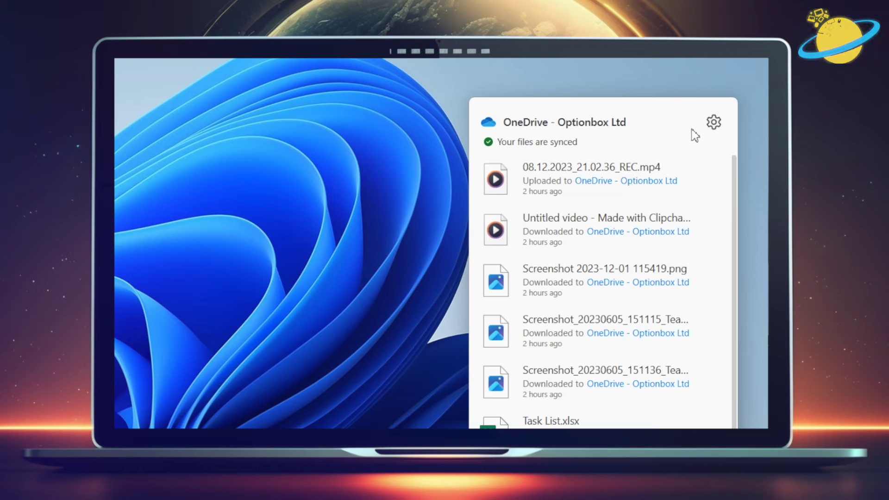
pyautogui.click(734, 106)
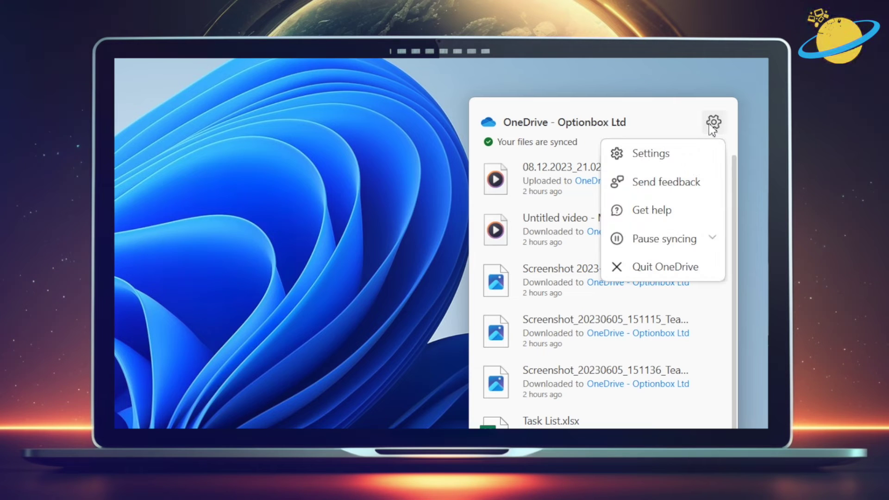
pyautogui.click(677, 157)
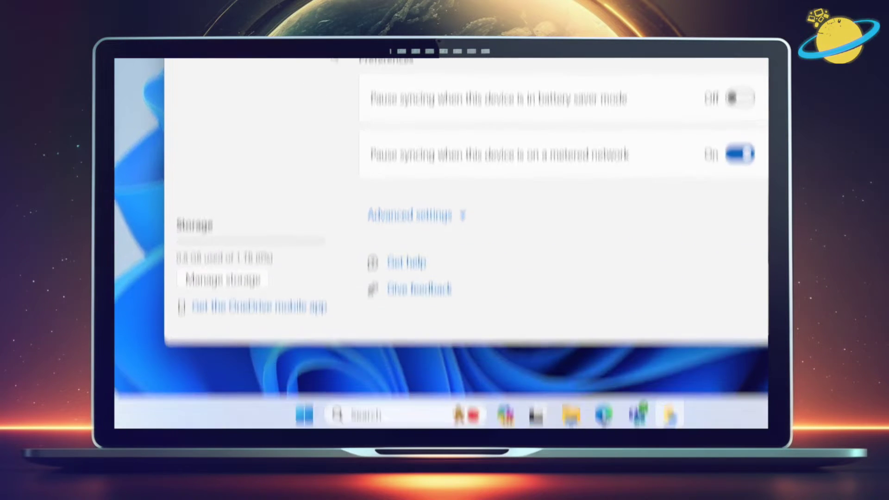
pyautogui.click(413, 215)
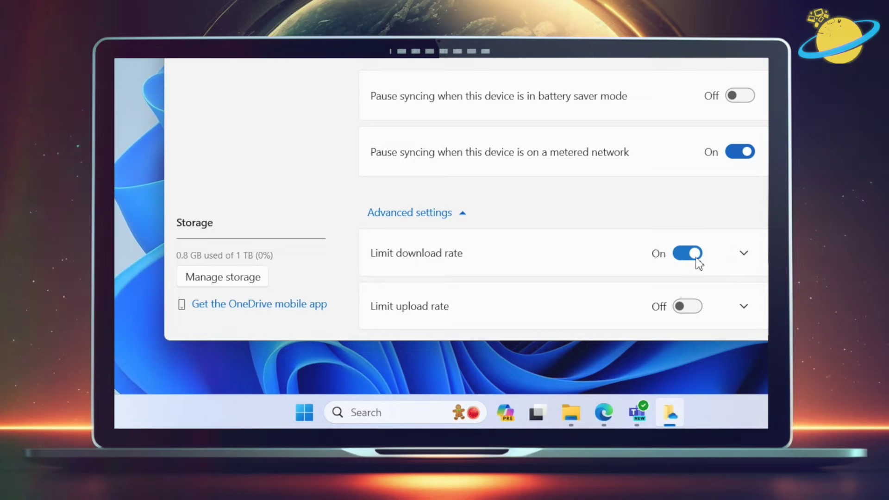
pyautogui.click(744, 255)
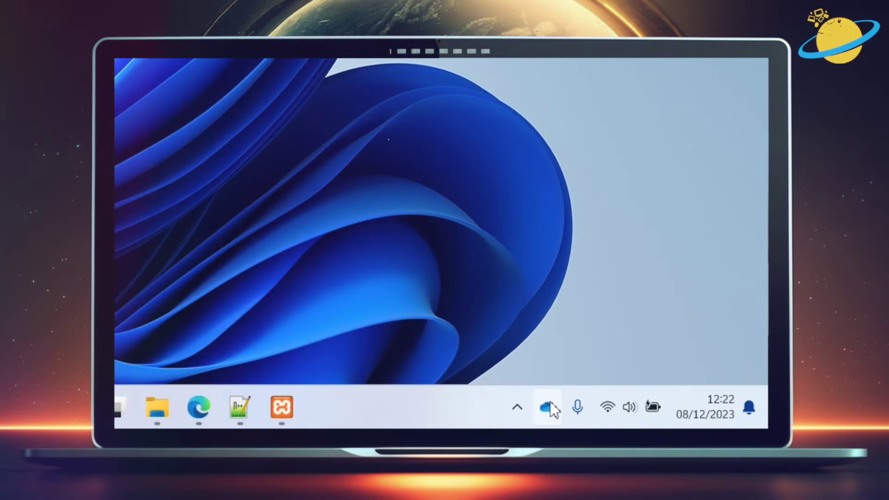
# Show the 2, 8 and 24 hour Pause syncing options from the tray panel's gear menu
pyautogui.click(549, 407)
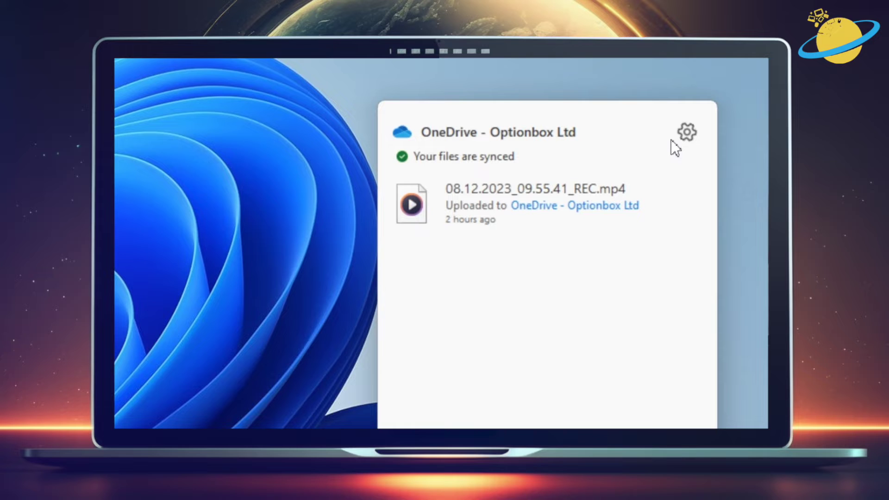
pyautogui.click(676, 138)
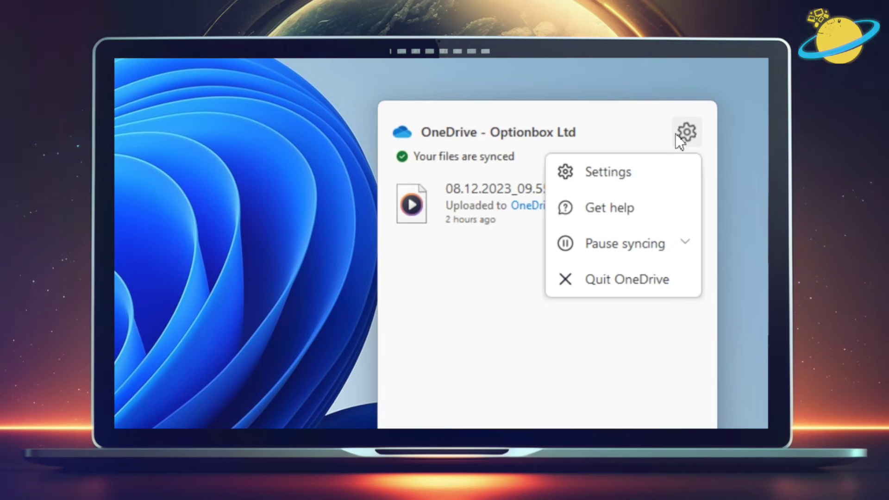
pyautogui.click(619, 248)
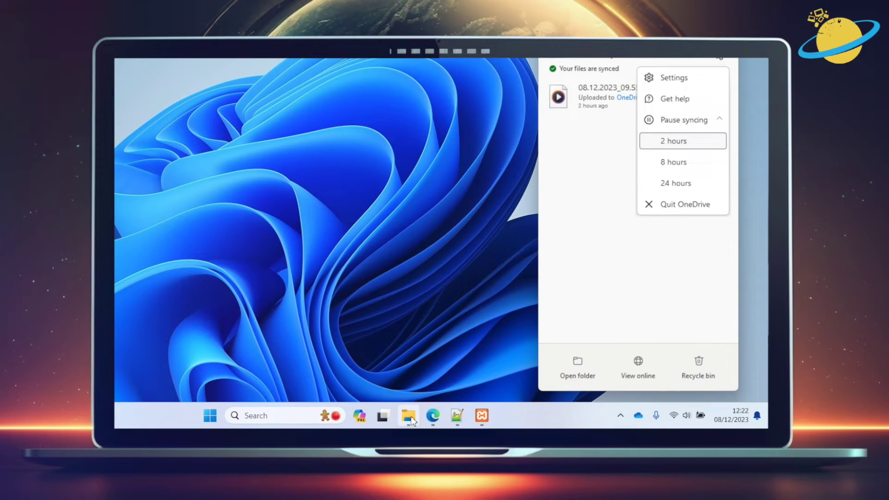
# Free up space on the OneDrive business folder from File Explorer's navigation pane
pyautogui.click(409, 416)
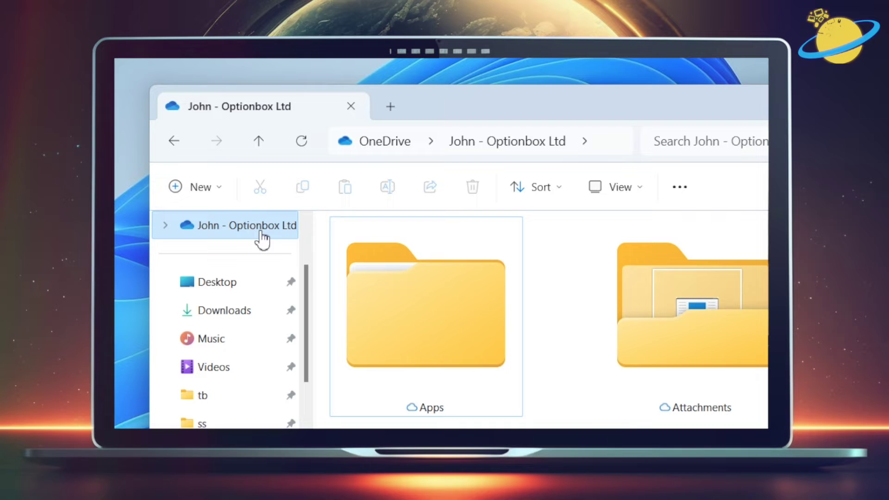
pyautogui.rightClick(262, 239)
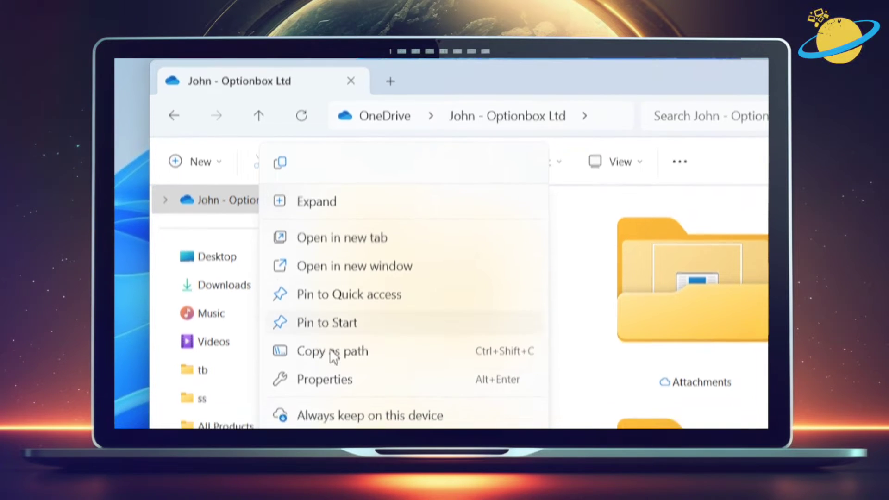
pyautogui.click(384, 275)
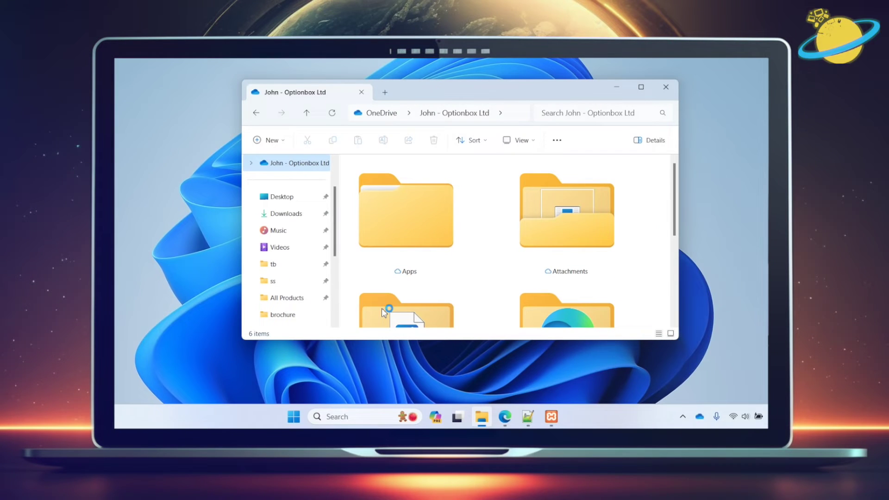
pyautogui.moveTo(382, 307)
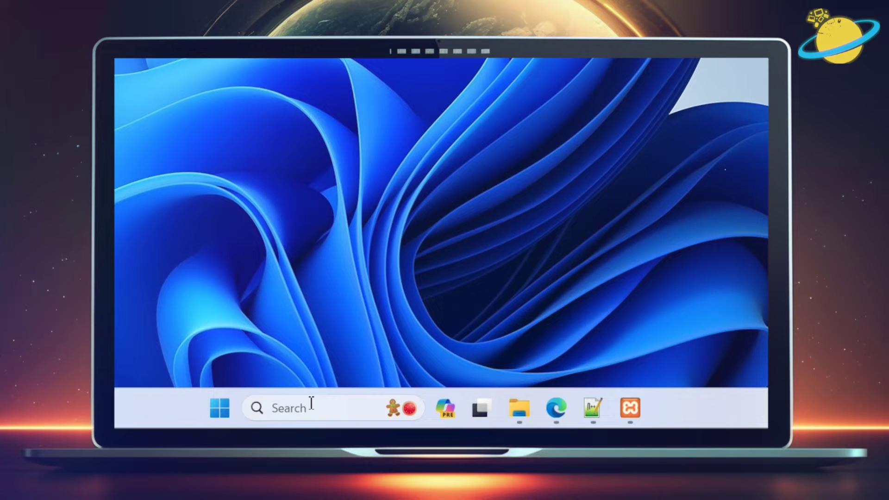
# Search Windows for gpedit.msc and open the best match
pyautogui.click(320, 415)
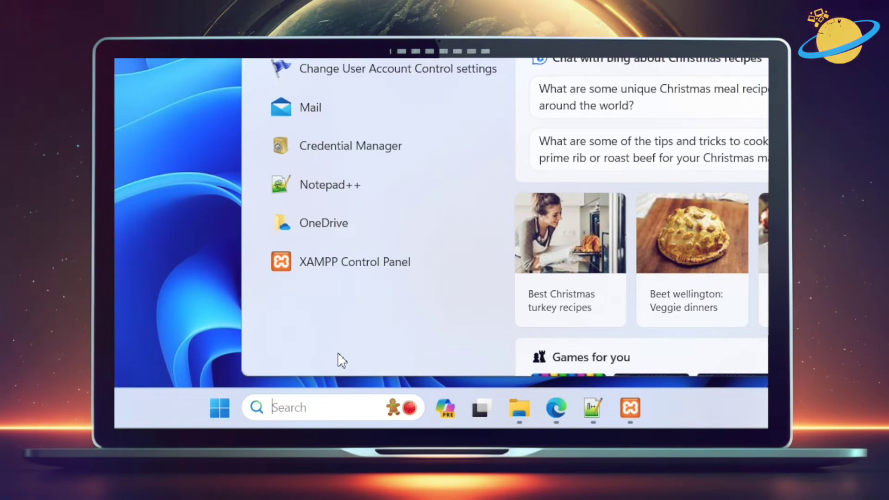
pyautogui.write('gpedit.msc')
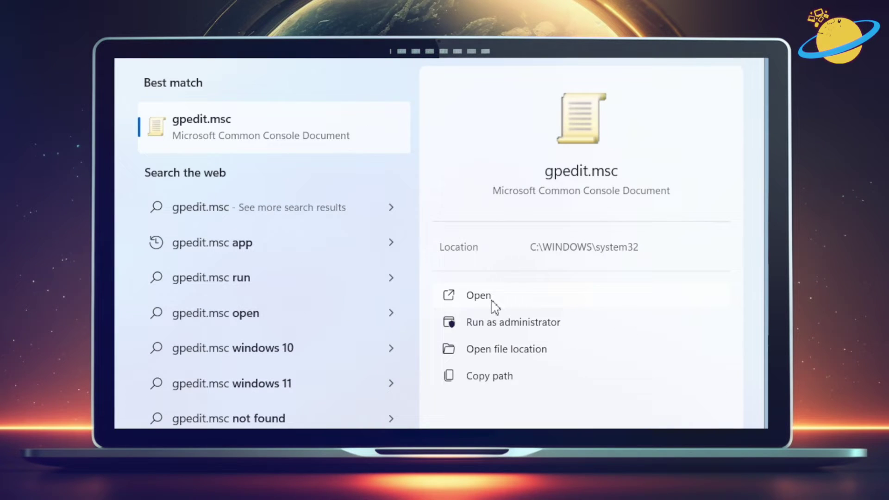
pyautogui.click(492, 299)
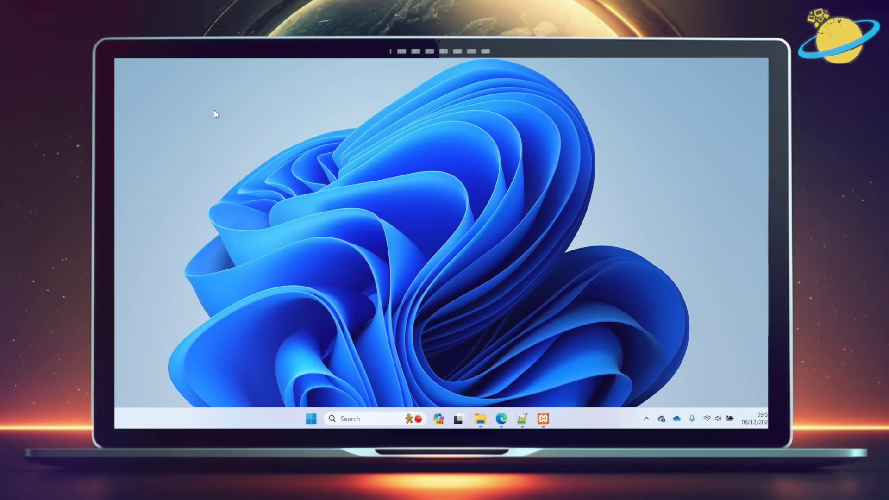
# Create a new empty Text Document on the desktop and name it gpedit
pyautogui.rightClick(214, 113)
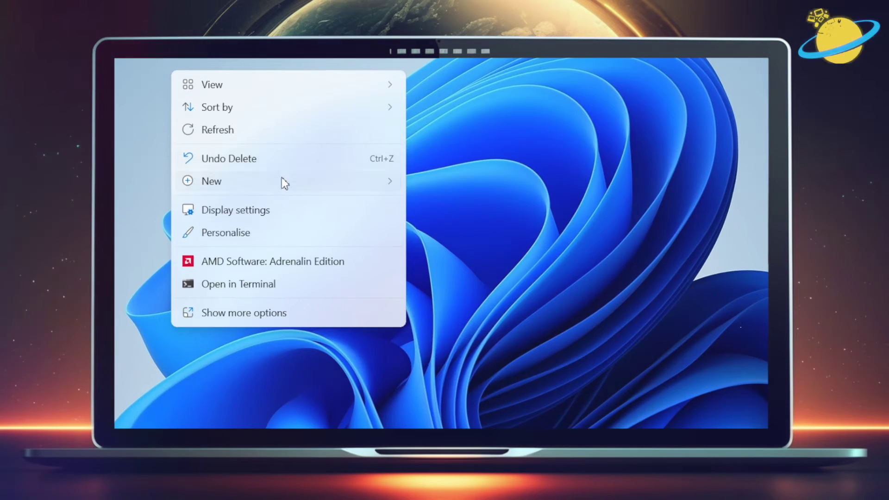
pyautogui.moveTo(292, 187)
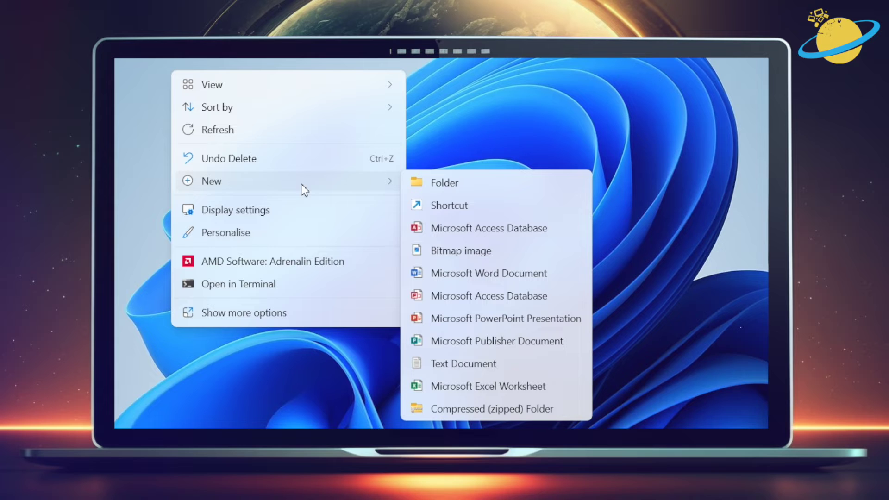
pyautogui.click(493, 364)
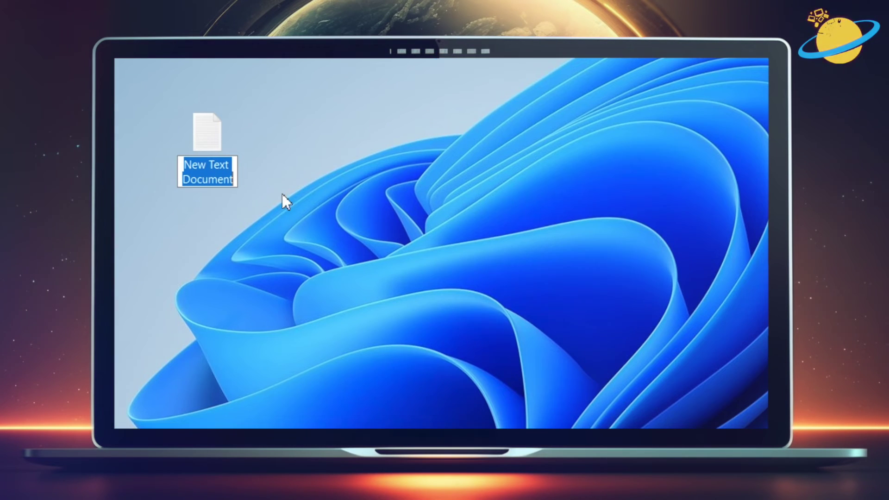
pyautogui.write('gpedit')
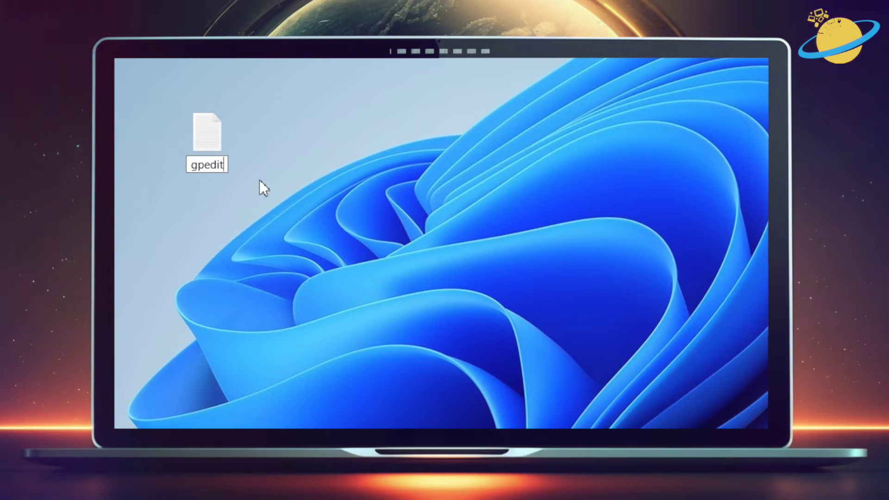
pyautogui.press('Return')
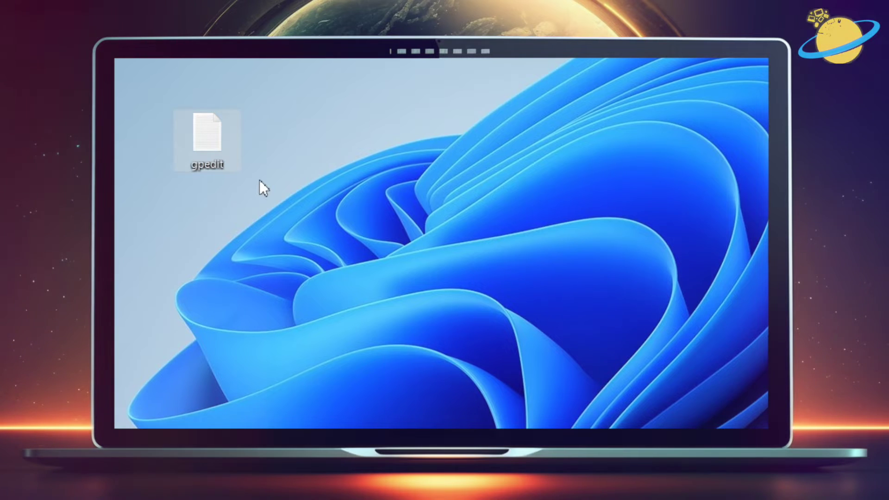
# Paste the DISM install script into gpedit and save it as gpedit.bat with All files type
pyautogui.doubleClick(207, 140)
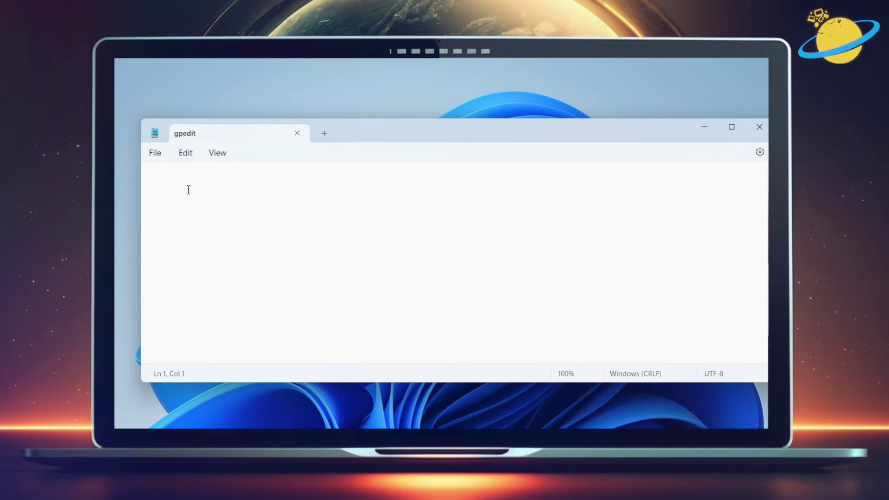
pyautogui.hotkey('ctrl', 'v')
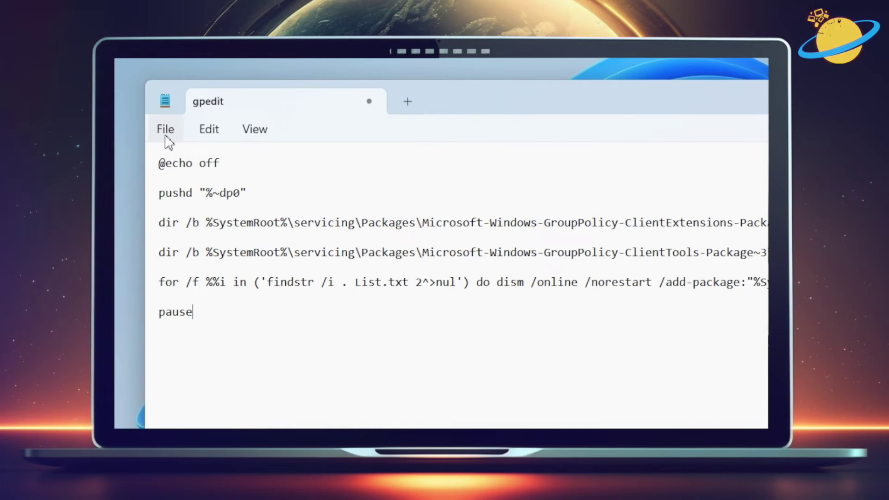
pyautogui.click(166, 131)
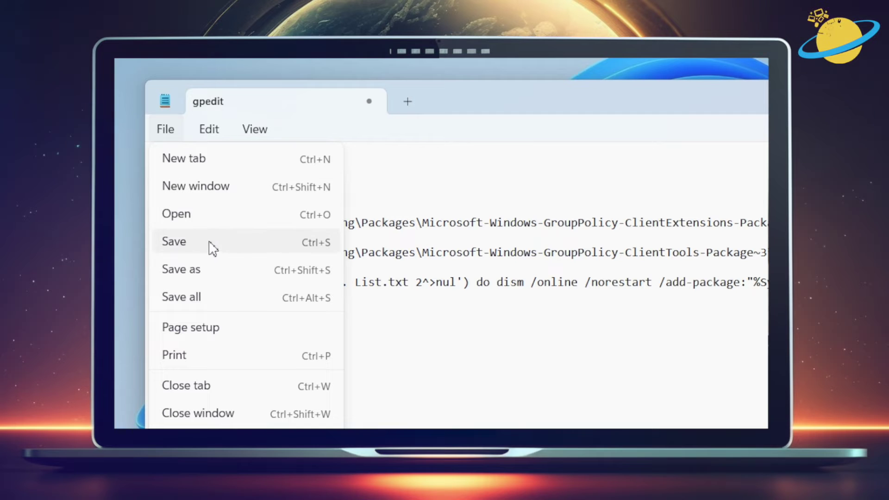
pyautogui.click(221, 271)
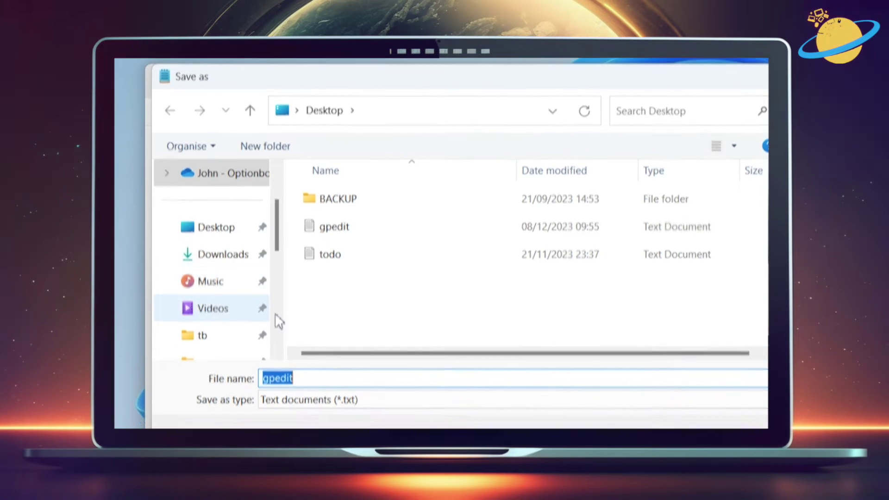
pyautogui.click(344, 416)
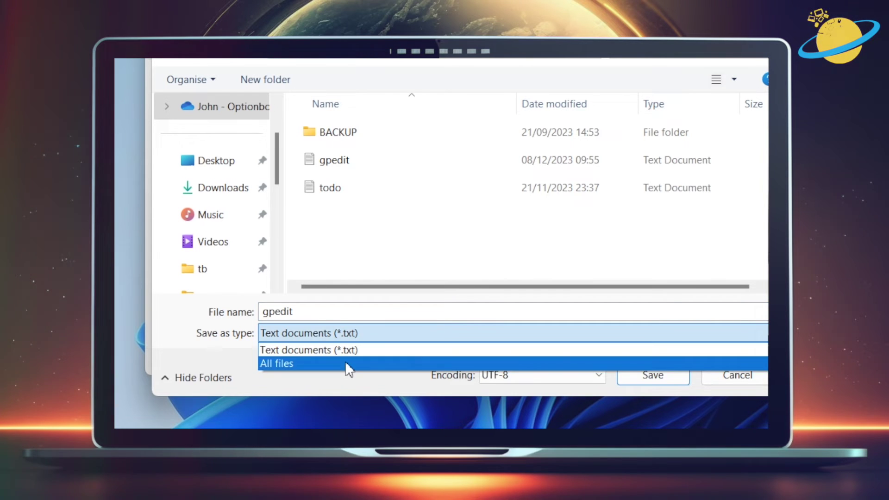
pyautogui.click(345, 363)
pyautogui.click(342, 315)
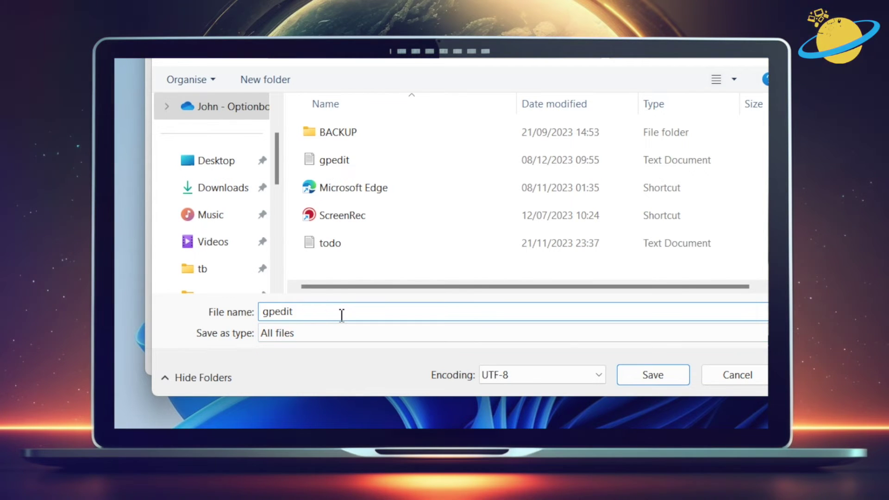
pyautogui.write('.b')
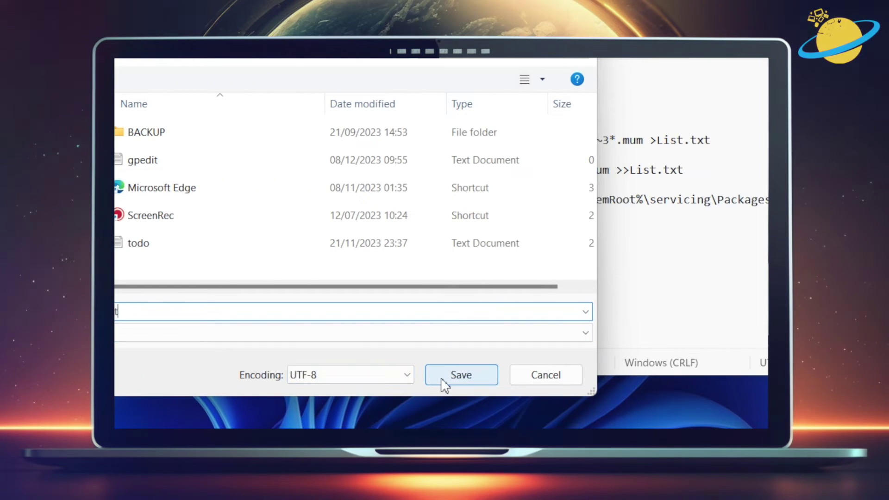
pyautogui.click(442, 379)
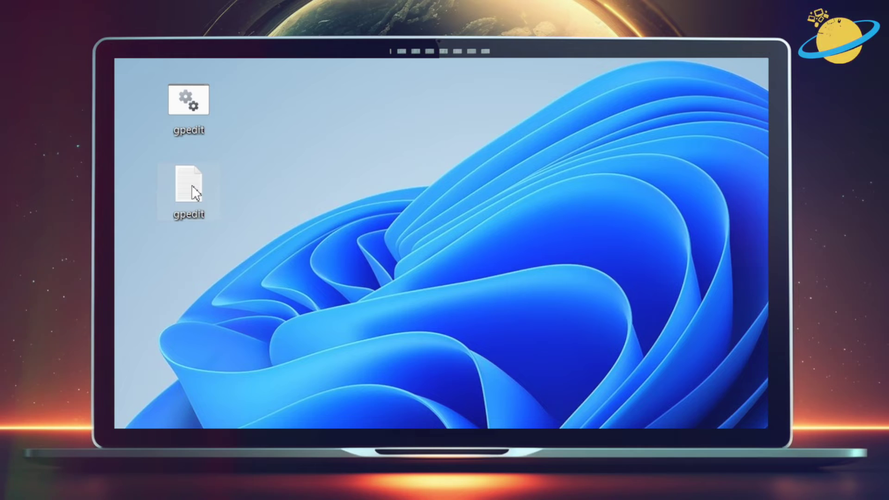
# Delete the leftover gpedit text file and run gpedit.bat as administrator to install the Group Policy packages
pyautogui.rightClick(184, 139)
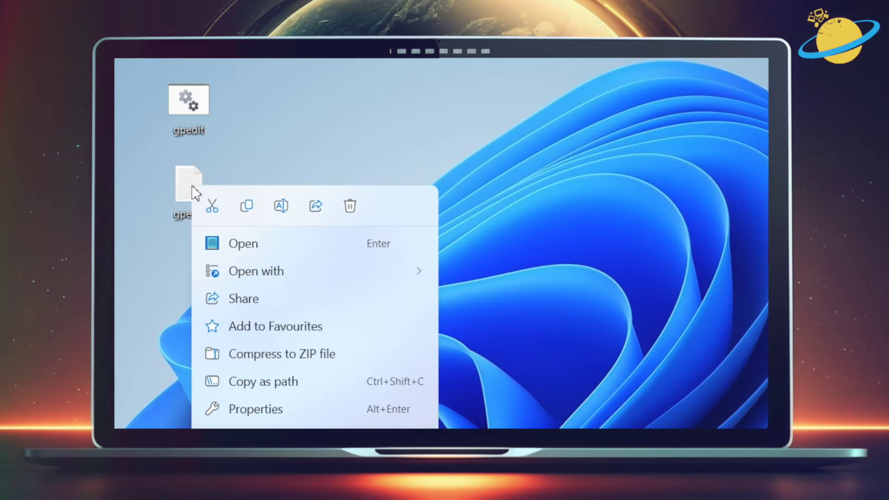
pyautogui.click(349, 206)
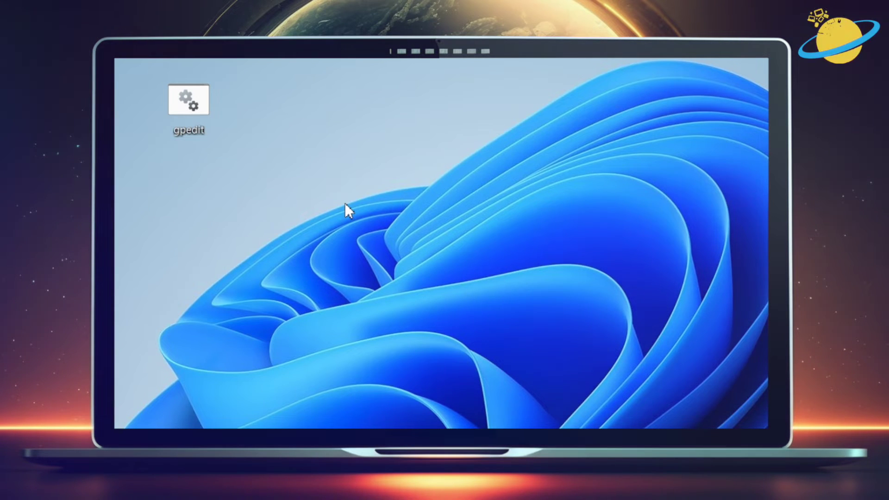
pyautogui.rightClick(199, 104)
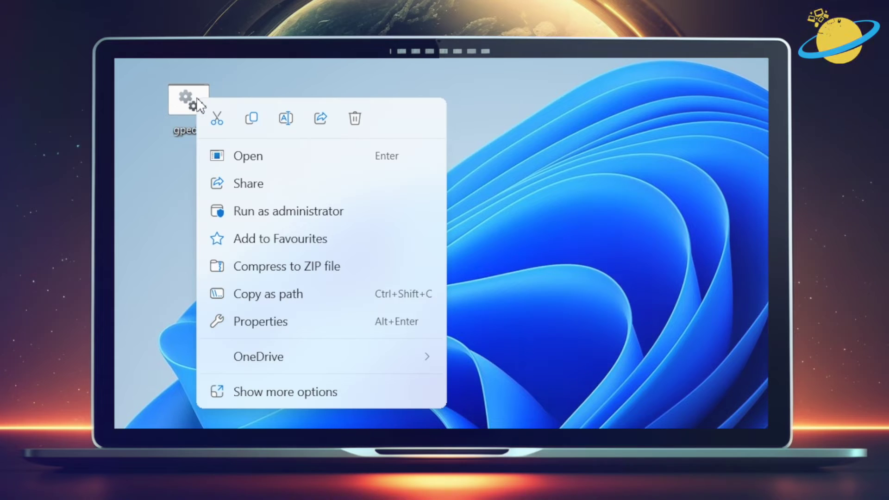
pyautogui.click(294, 211)
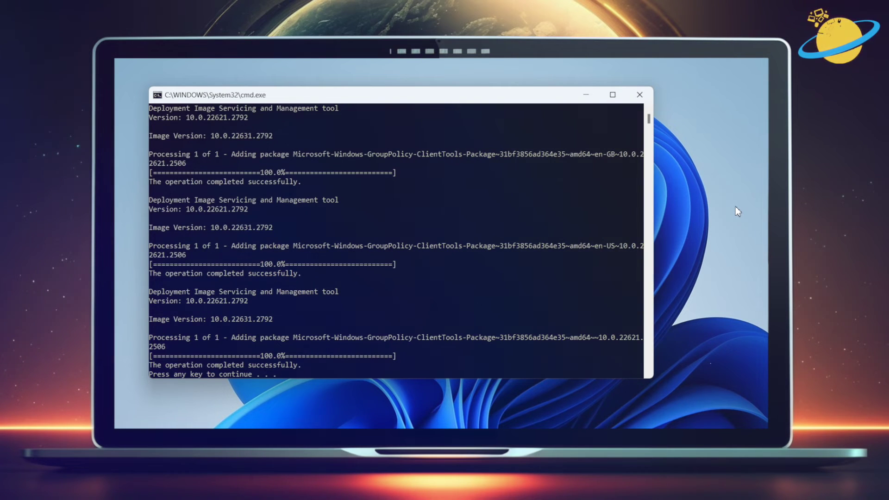
pyautogui.press('Return')
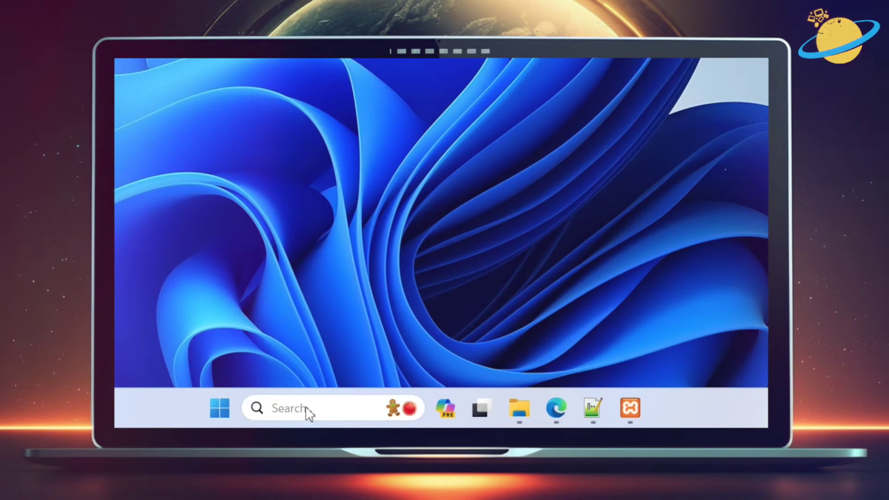
# Search Windows for gpedit.msc to launch the Local Group Policy Editor
pyautogui.click(309, 415)
pyautogui.write('gpedit.msc')
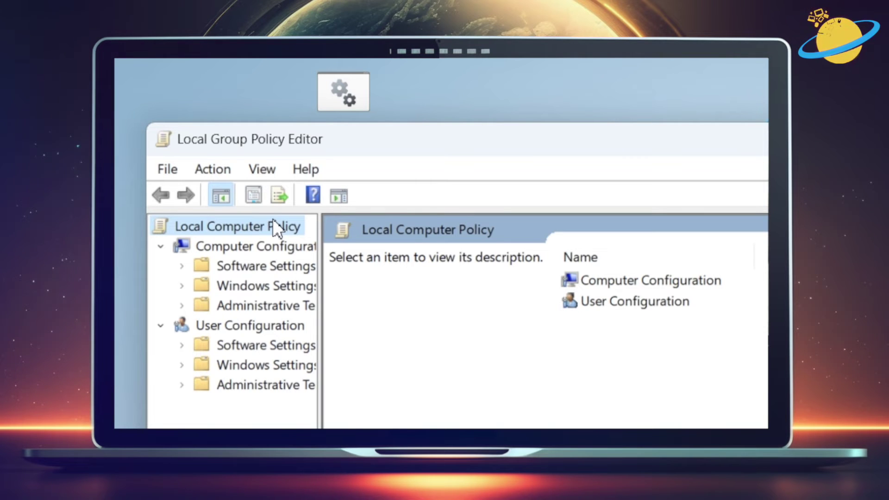
# Drill into Computer Configuration > Administrative Templates > Windows Components > OneDrive policy settings
pyautogui.click(611, 280)
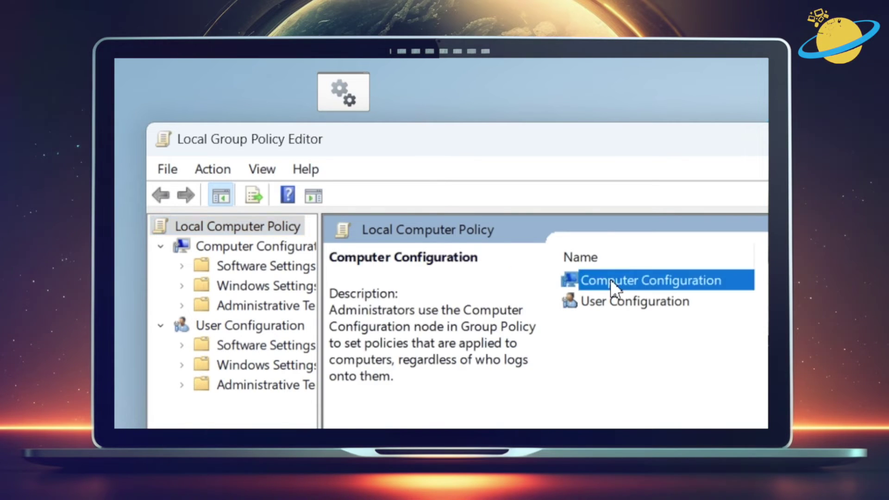
pyautogui.doubleClick(610, 280)
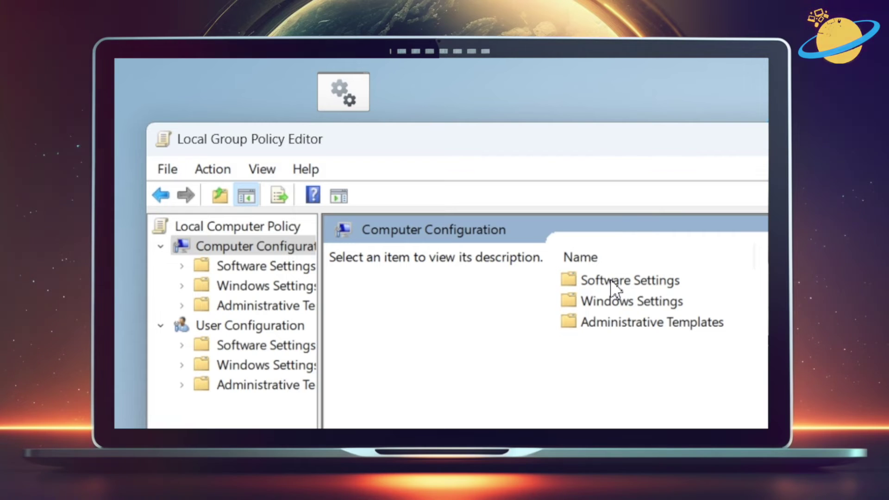
pyautogui.doubleClick(648, 325)
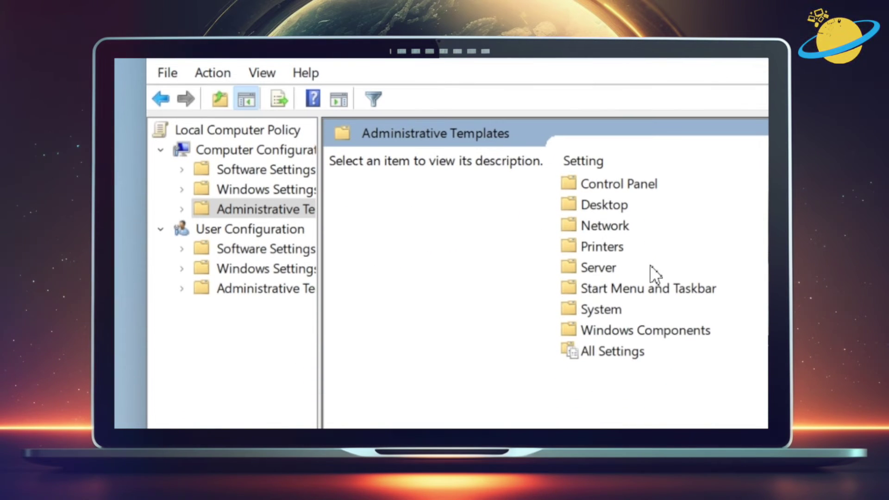
pyautogui.doubleClick(657, 329)
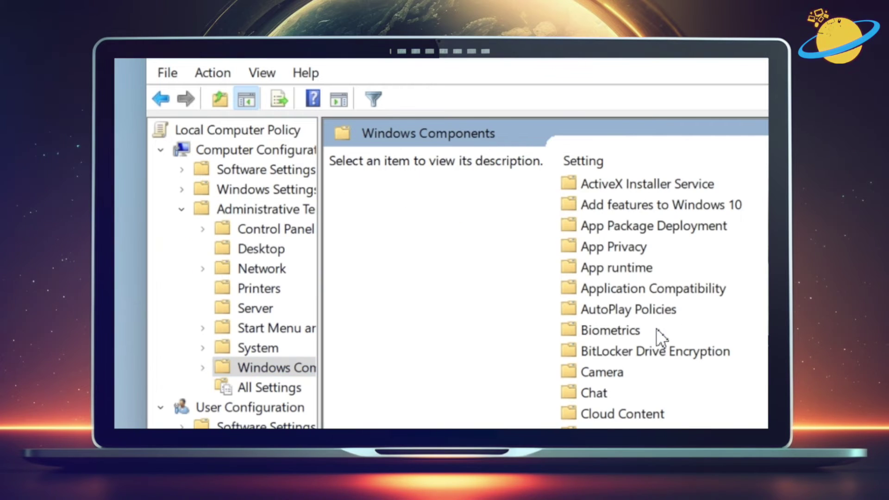
pyautogui.scroll(-12, 656, 329)
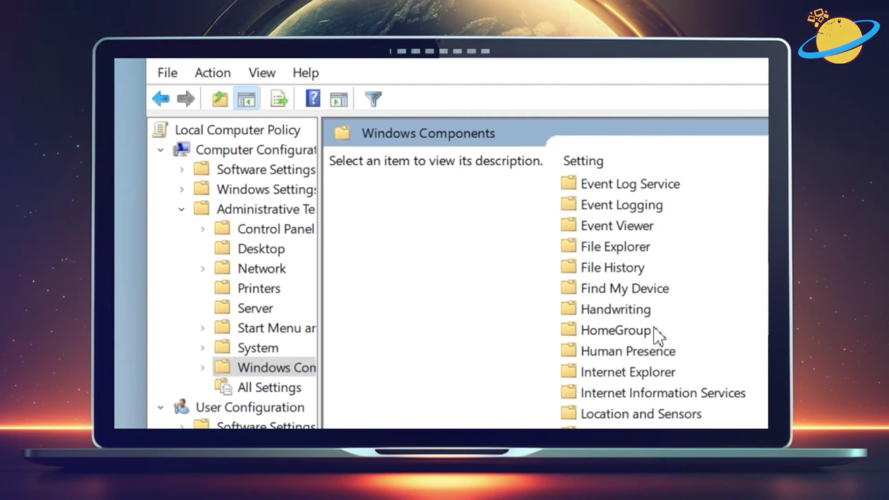
pyautogui.scroll(-2, 657, 331)
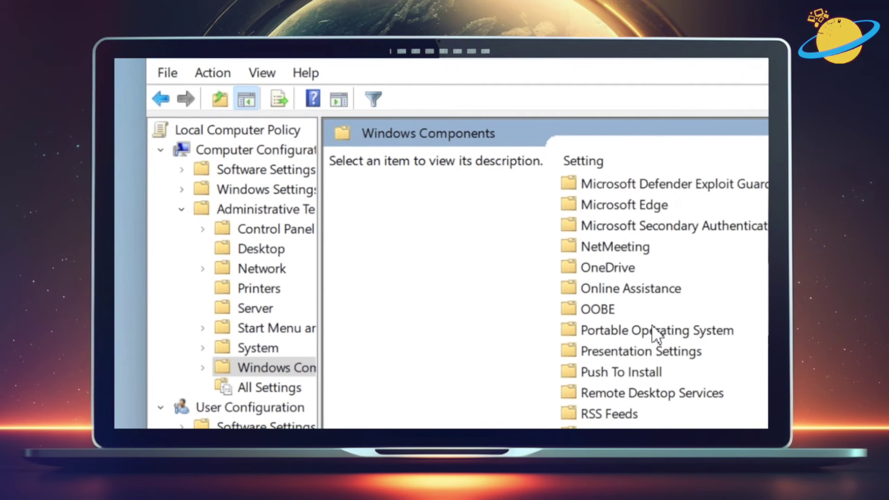
pyautogui.doubleClick(643, 273)
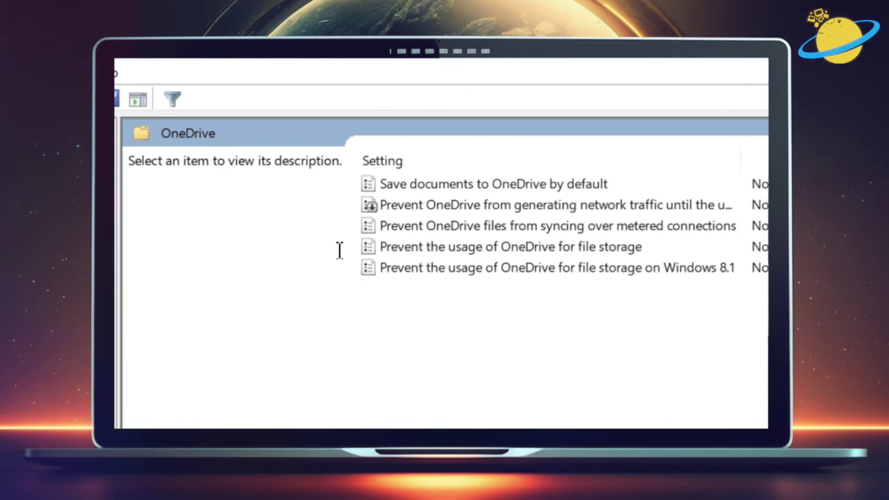
# Switch 'Prevent the usage of OneDrive for file storage' to Enabled and apply it
pyautogui.doubleClick(429, 246)
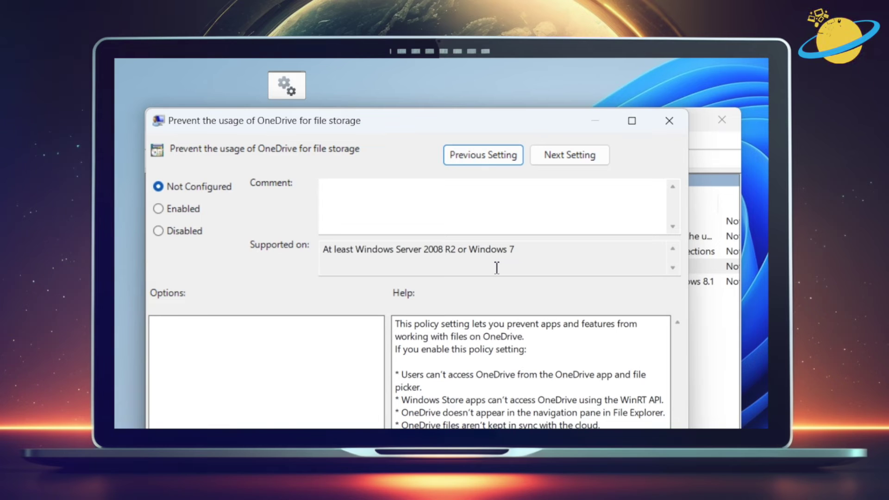
pyautogui.click(158, 209)
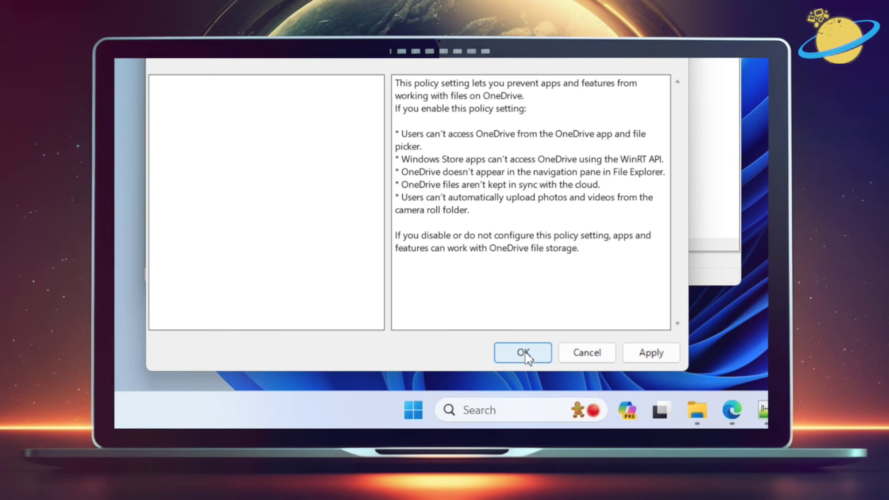
pyautogui.click(525, 356)
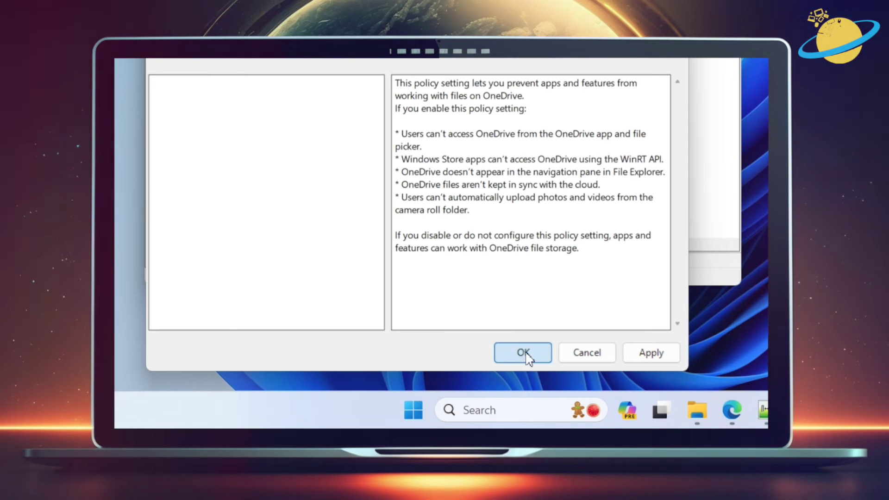